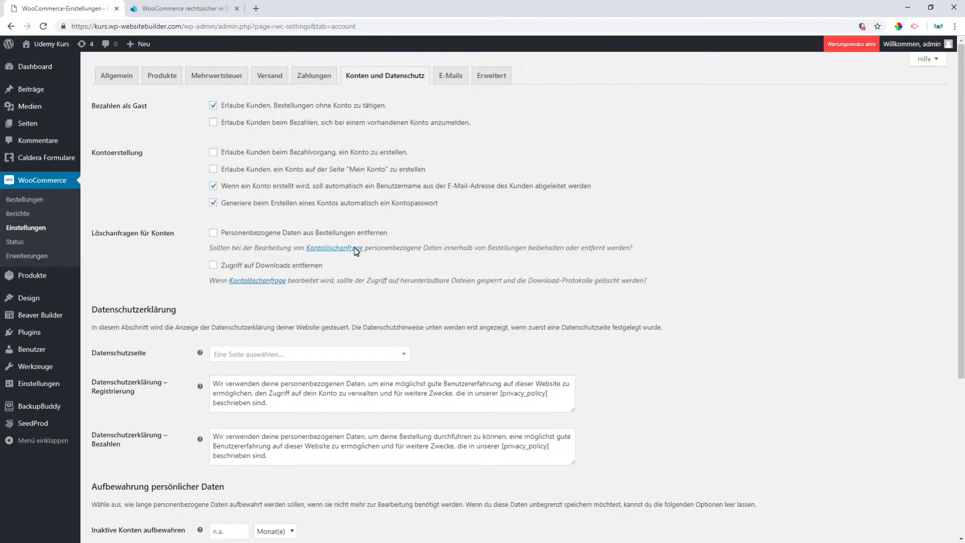
Step: Allow customers to log in to an existing account and to create an account during checkout
scroll(204, 314, "down", 4)
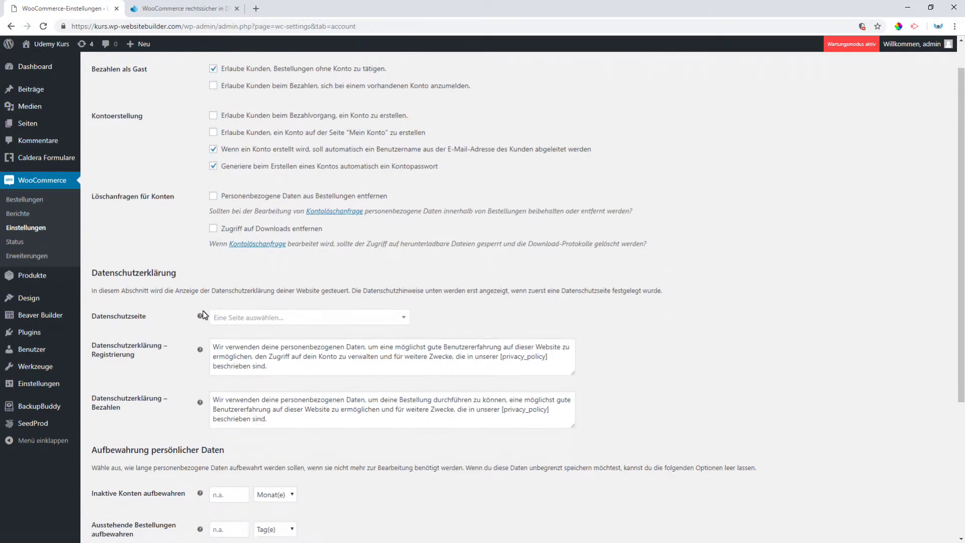
scroll(205, 314, "down", 1)
scroll(204, 315, "up", 5)
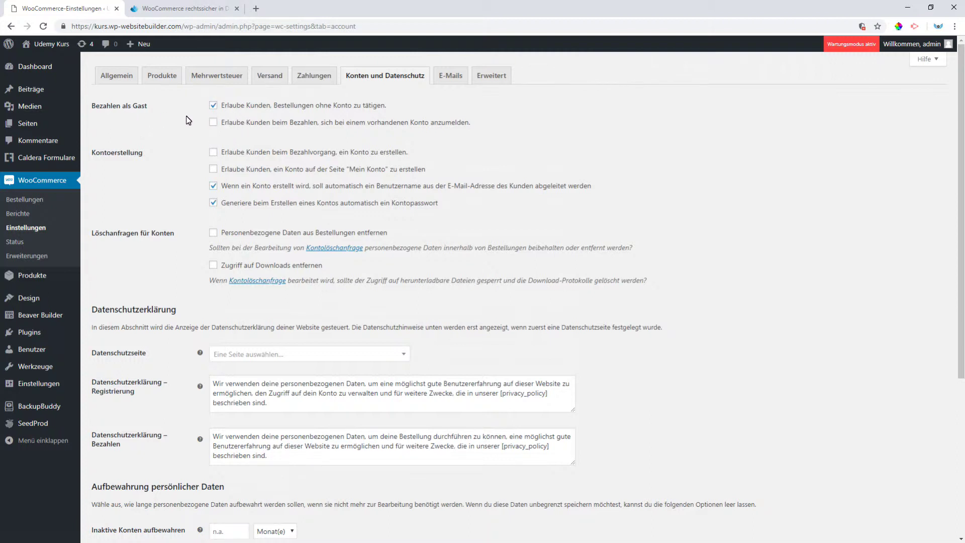
left_click(213, 122)
left_click(213, 151)
left_click(176, 209)
Step: Enable removing personal data from orders (Personenbezogene Daten aus Bestellungen entfernen) for account erasure requests
scroll(166, 261, "down", 5)
scroll(166, 260, "up", 6)
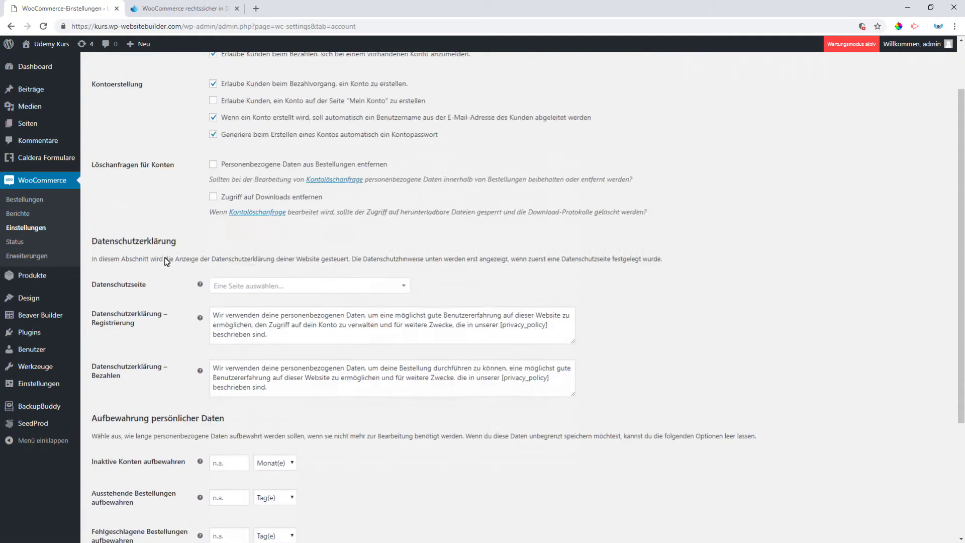
scroll(163, 264, "down", 3)
scroll(162, 267, "down", 1)
scroll(161, 267, "up", 3)
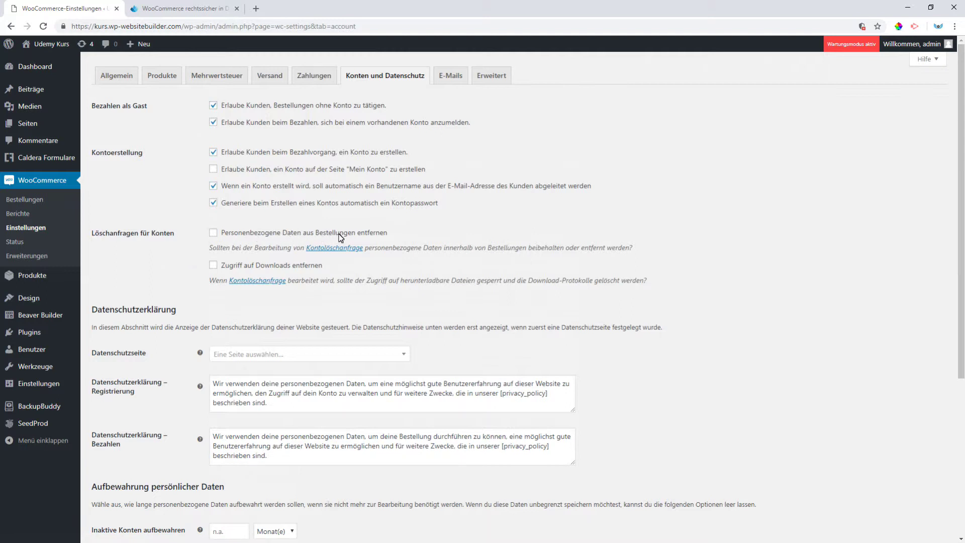
left_click(214, 234)
left_click(202, 255)
left_click(214, 187)
left_click(214, 186)
Step: Choose Datenschutz as the shop's privacy page (Datenschutzseite)
scroll(172, 289, "down", 3)
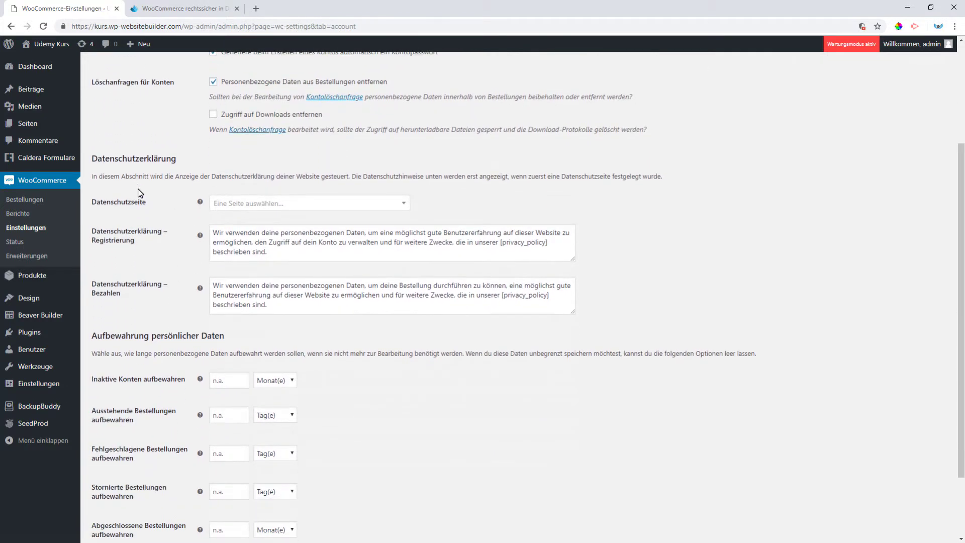
left_click(237, 202)
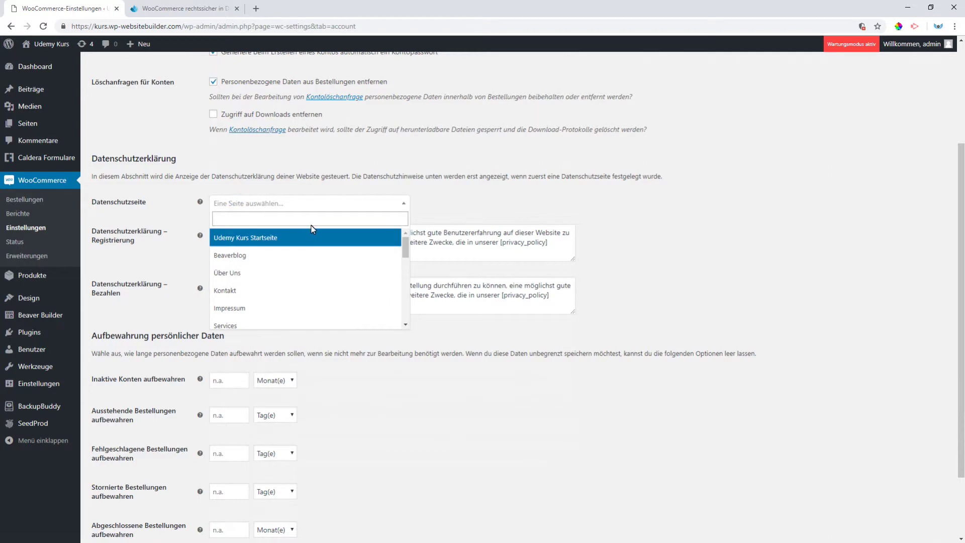
scroll(351, 258, "down", 4)
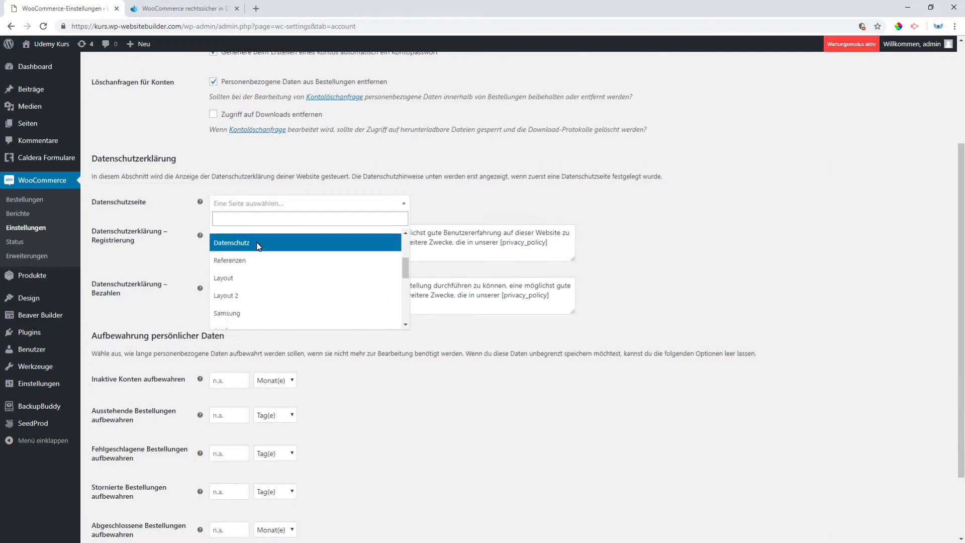
left_click(259, 245)
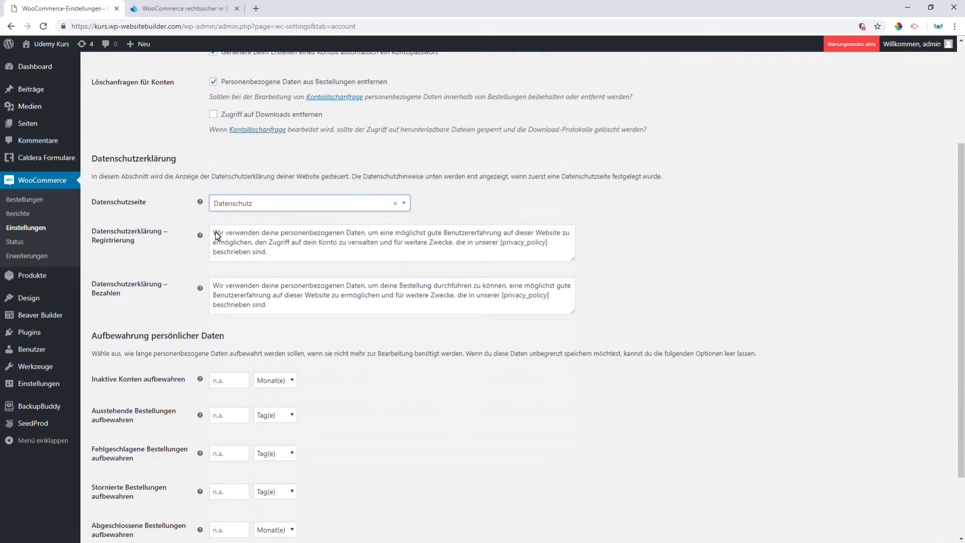
Step: Review the privacy policy texts for registration and checkout along with the account options above them
left_click_drag(213, 233, 275, 255)
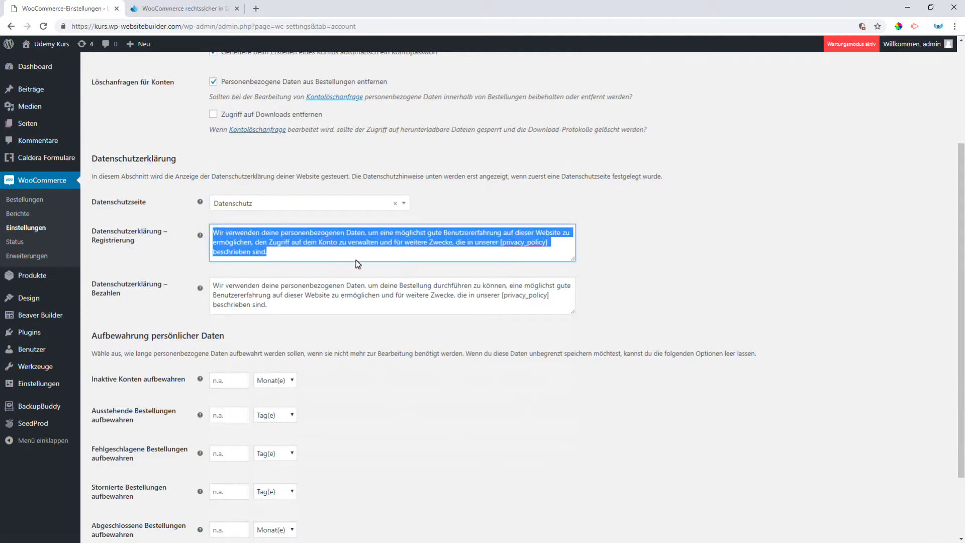
left_click(165, 267)
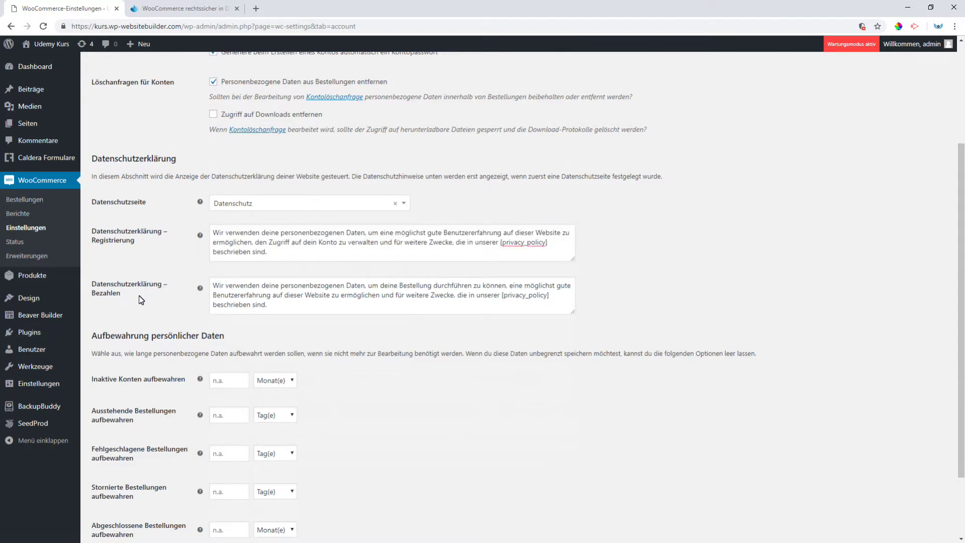
scroll(140, 297, "down", 1)
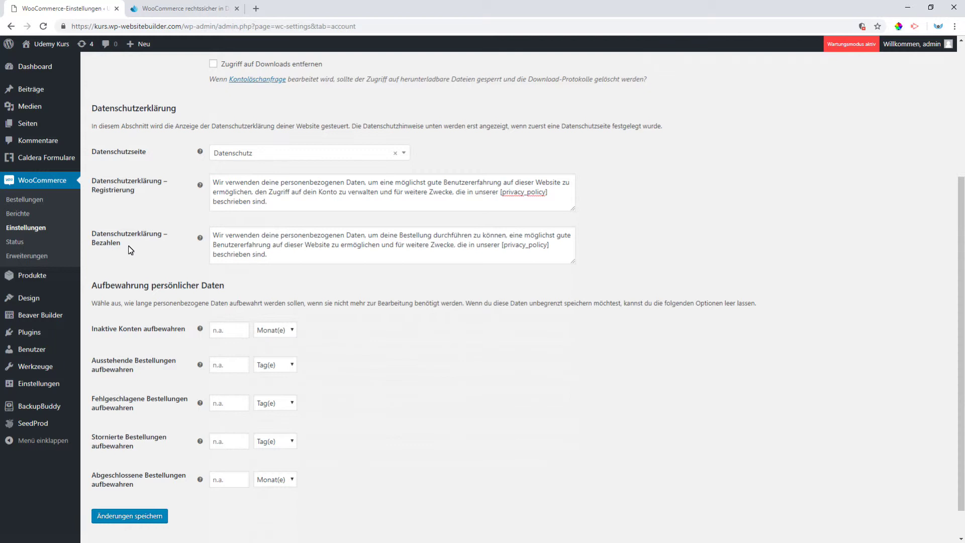
left_click(213, 235)
left_click_drag(214, 237, 293, 258)
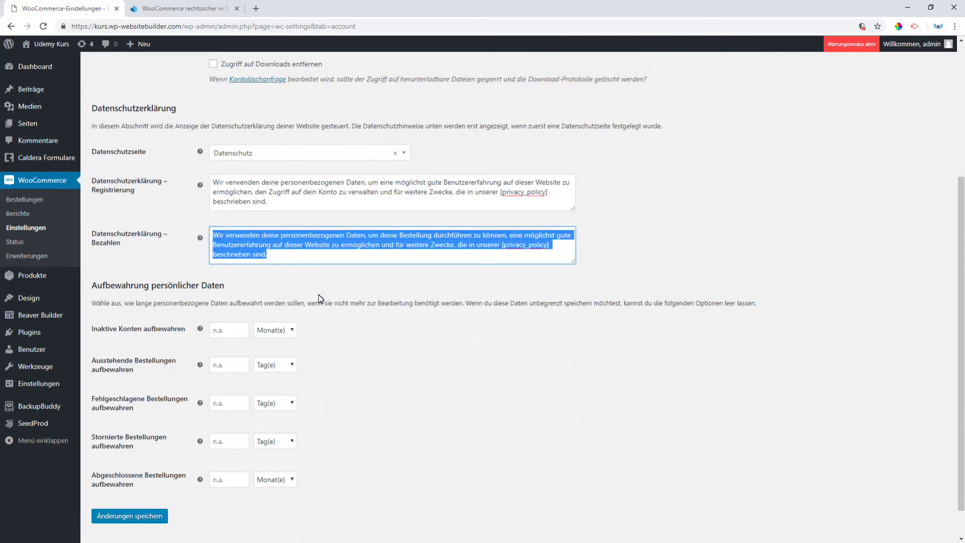
left_click(182, 261)
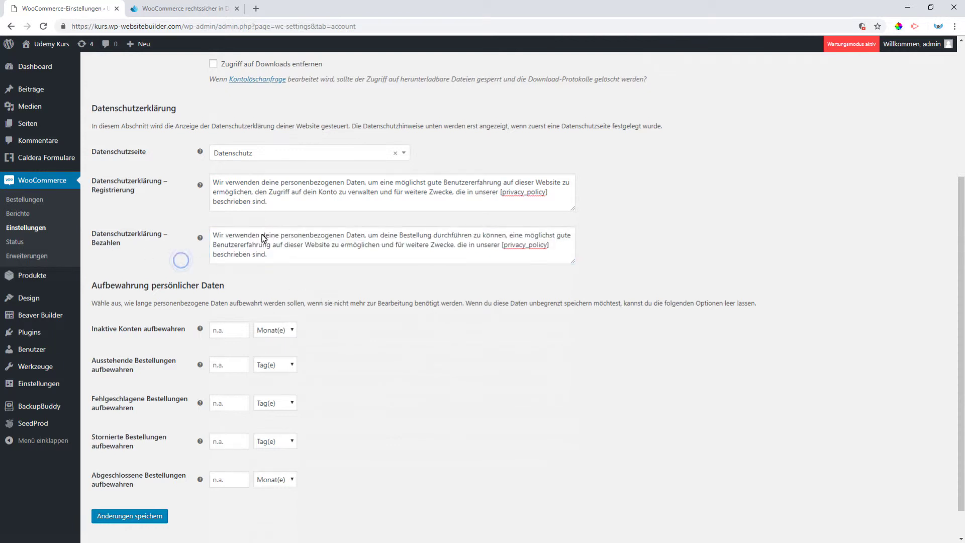
scroll(162, 258, "down", 1)
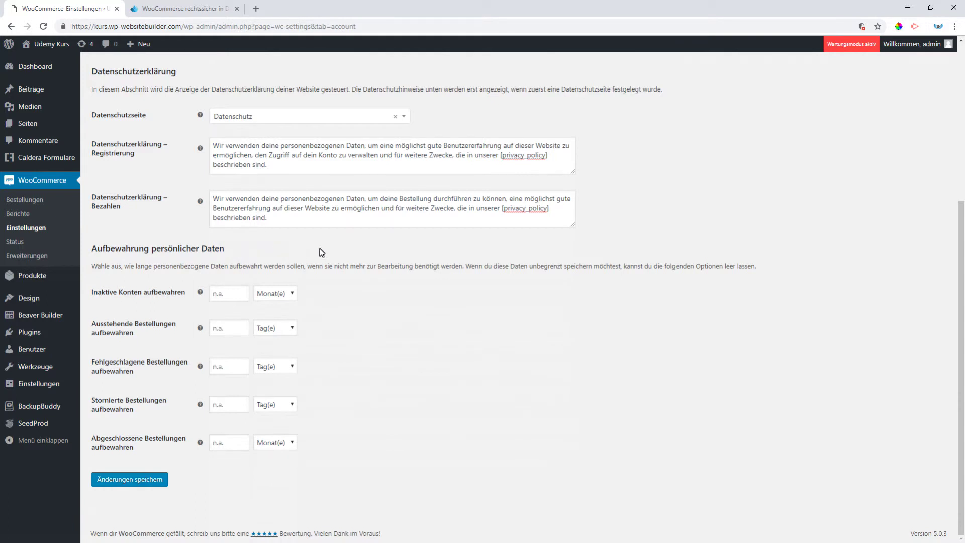
scroll(342, 237, "up", 3)
scroll(307, 222, "down", 3)
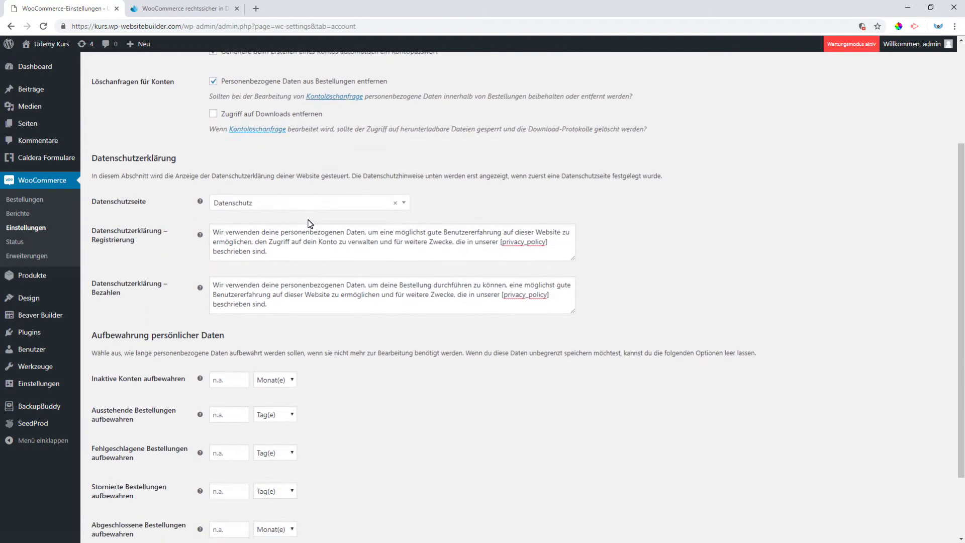
scroll(310, 223, "up", 4)
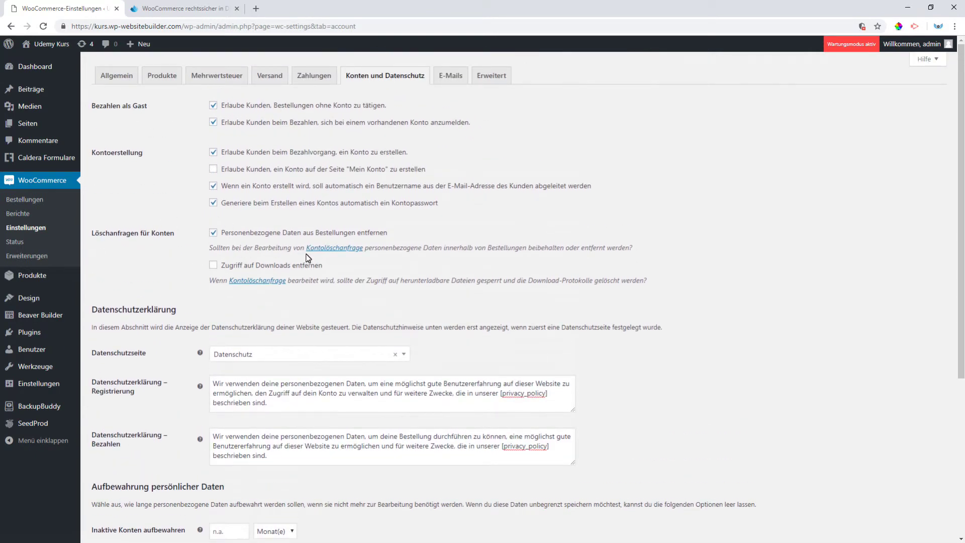
Step: Set personal data retention to 3 months for inactive accounts and 30 days each for pending, failed and cancelled orders
scroll(197, 241, "down", 5)
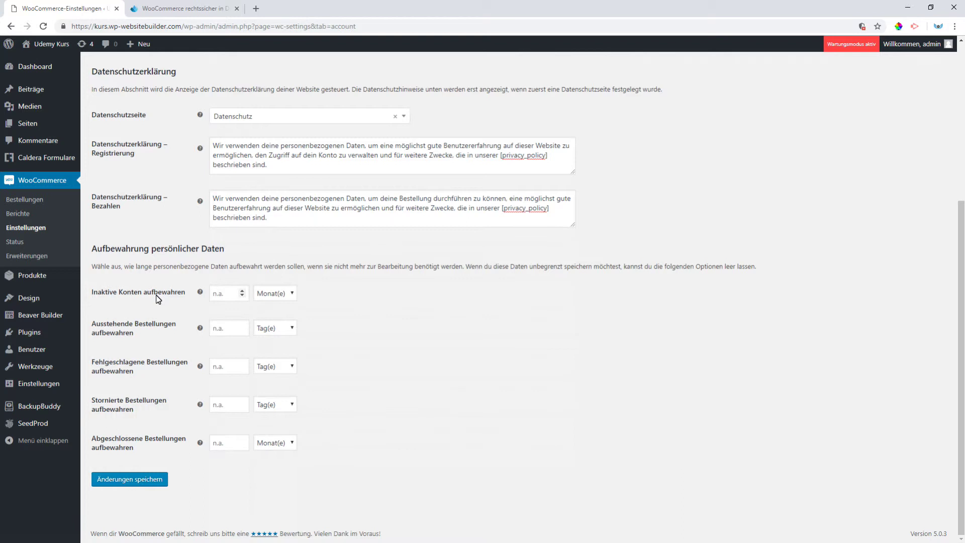
left_click(228, 296)
type("3")
left_click(221, 330)
type("30")
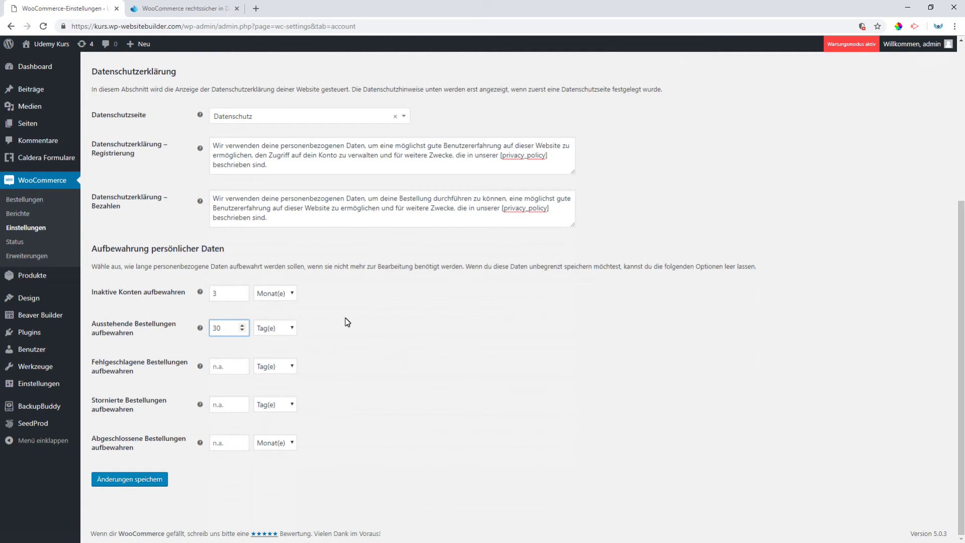
left_click(223, 368)
type("30")
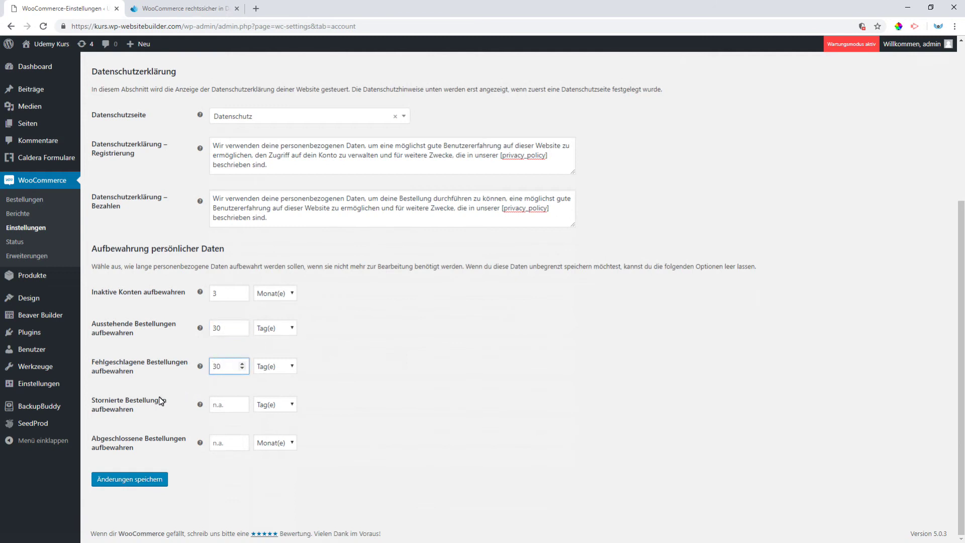
left_click(216, 403)
type("30")
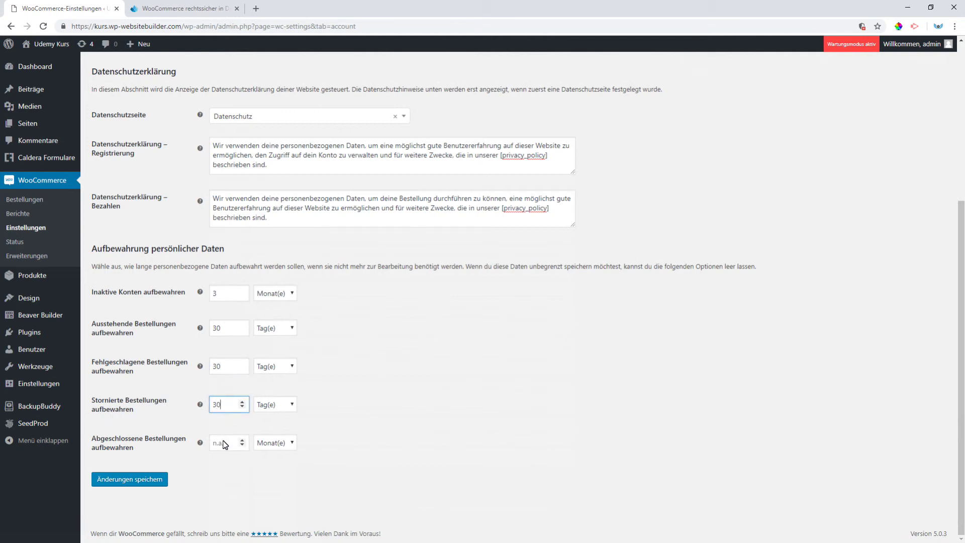
Step: Set the retention of completed orders (Abgeschlossene Bestellungen) to 3 months and save the account and privacy settings
left_click(273, 444)
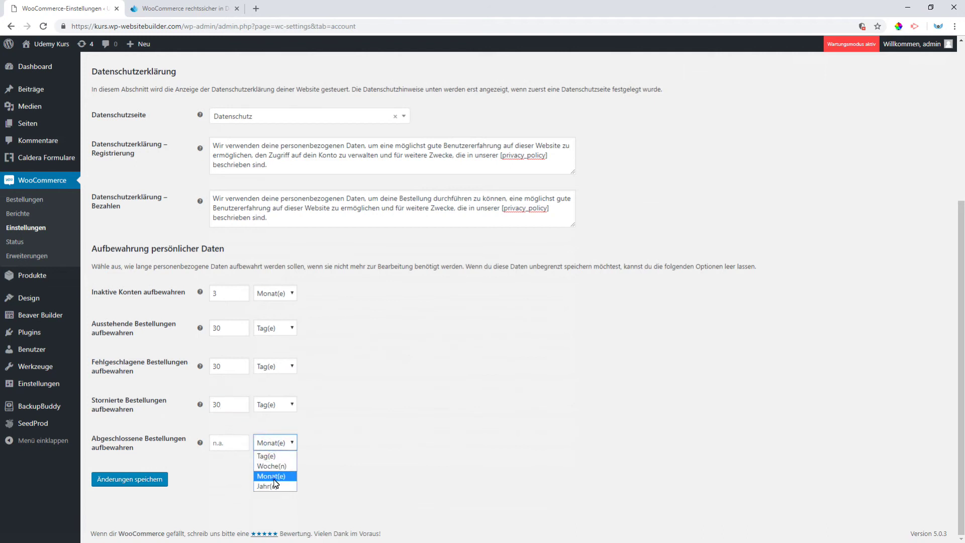
left_click(271, 476)
left_click(237, 444)
type("1")
key("BackSpace")
type("3")
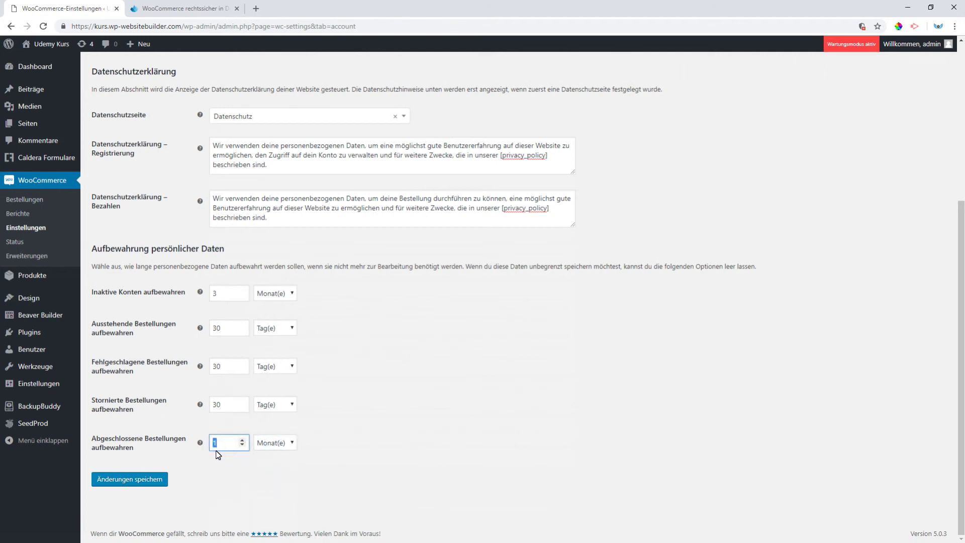
left_click(431, 409)
left_click(131, 482)
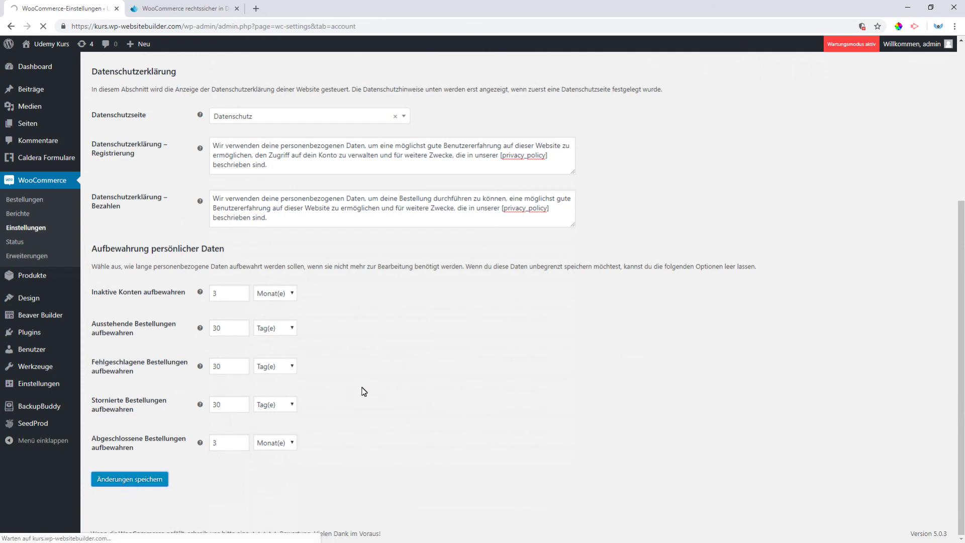